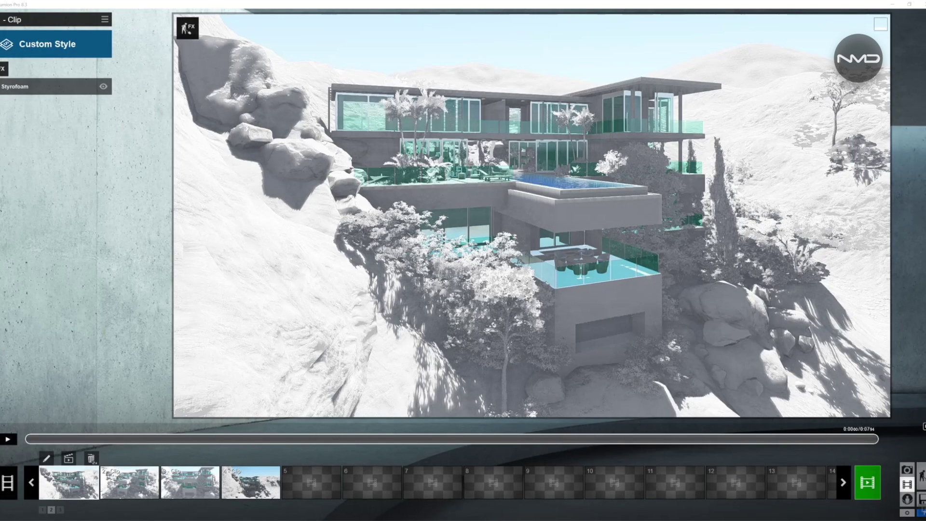
Preview the first movie clip and open it for camera editing at its first keyframe
{"action": "left_click", "coordinate": [8, 440]}
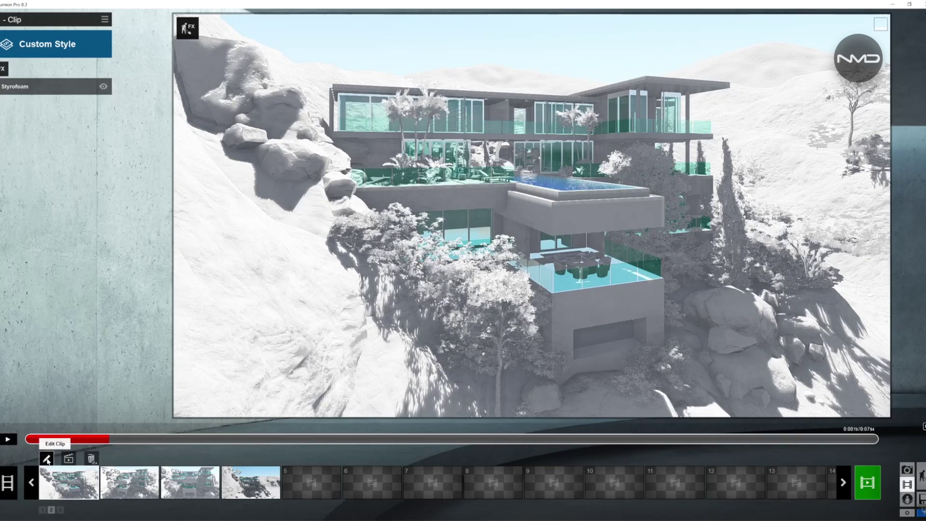
{"action": "left_click", "coordinate": [46, 458]}
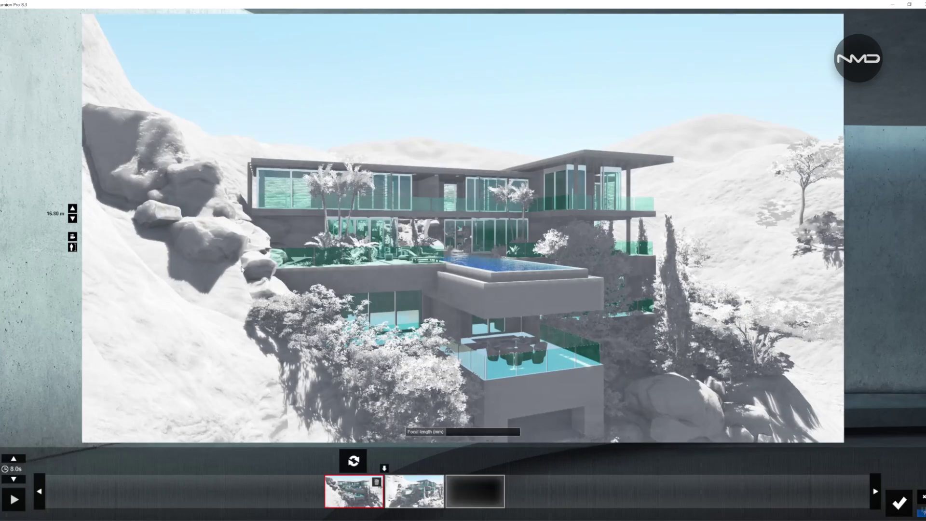
{"action": "left_click", "coordinate": [358, 495]}
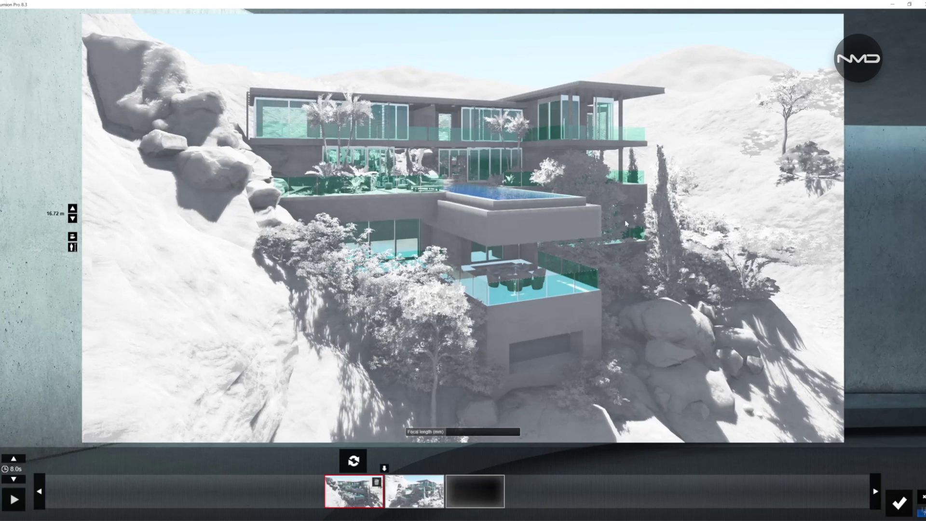
Move the camera sideways around the house from the first keyframe, view the second keyframe and close the clip editor
{"action": "key", "text": "a"}
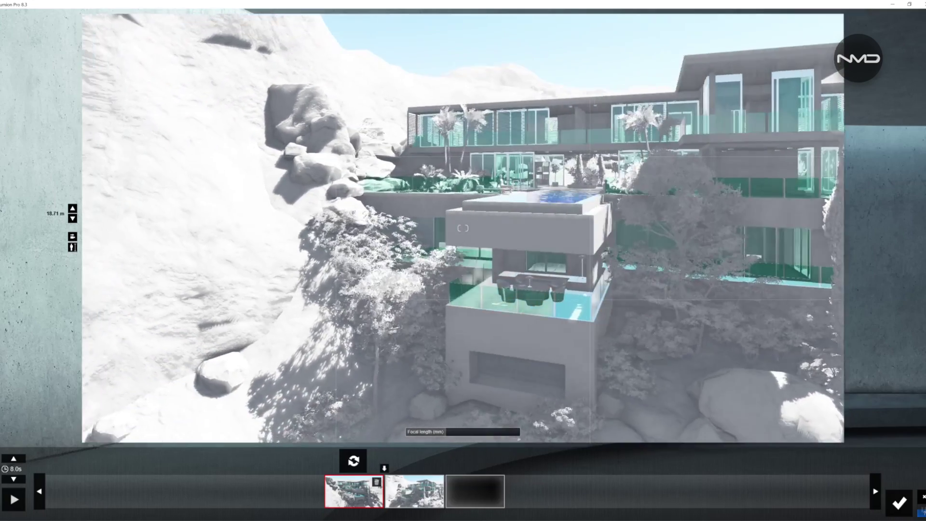
{"action": "key", "text": "a"}
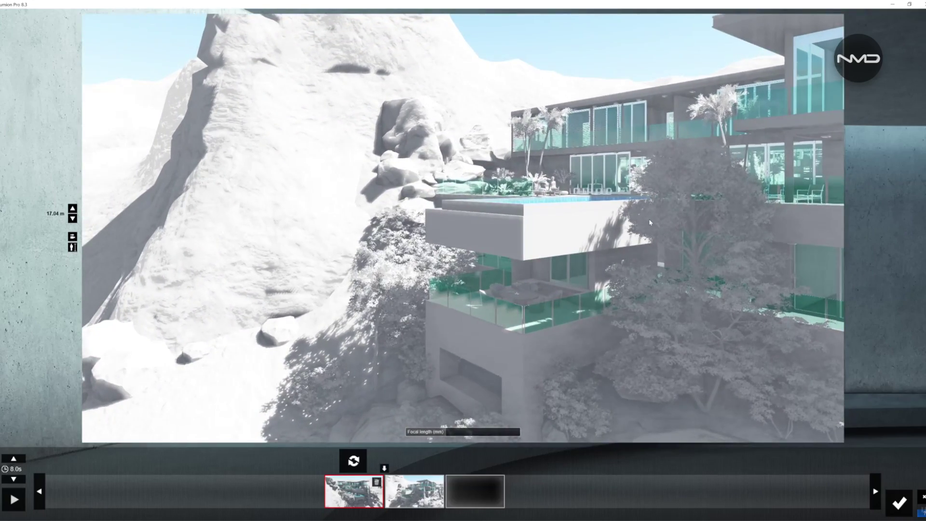
{"action": "key", "text": "a"}
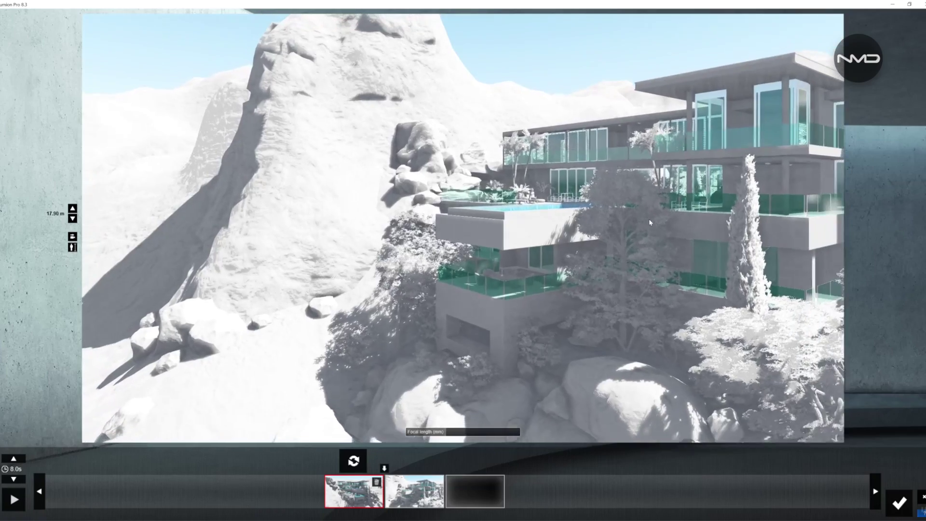
{"action": "key", "text": "a"}
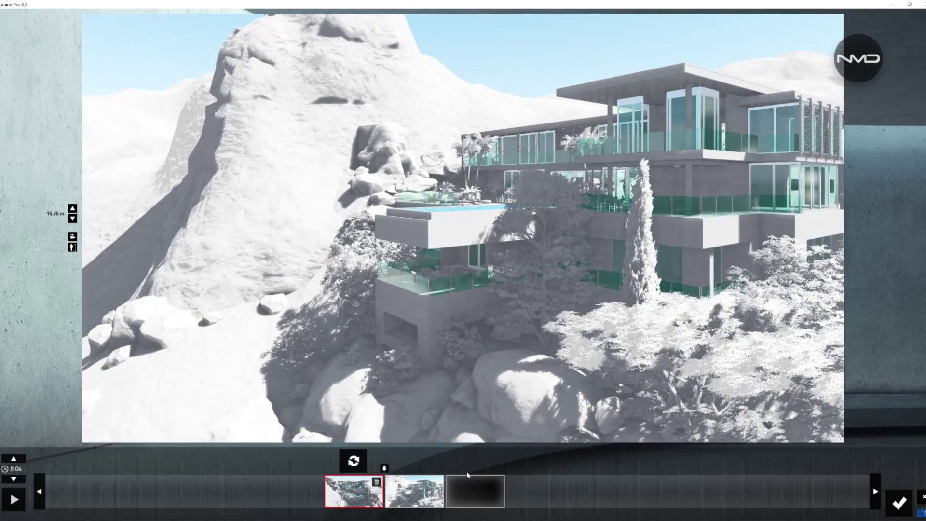
{"action": "left_click", "coordinate": [416, 499]}
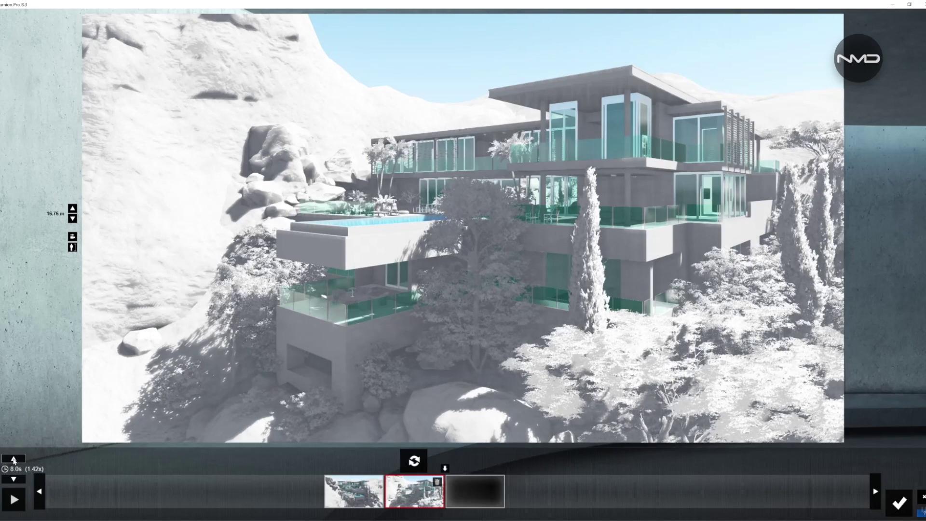
{"action": "left_click", "coordinate": [898, 503]}
Play the first clip and pause it near its end, and preview the start of the second clip
{"action": "left_click", "coordinate": [8, 439]}
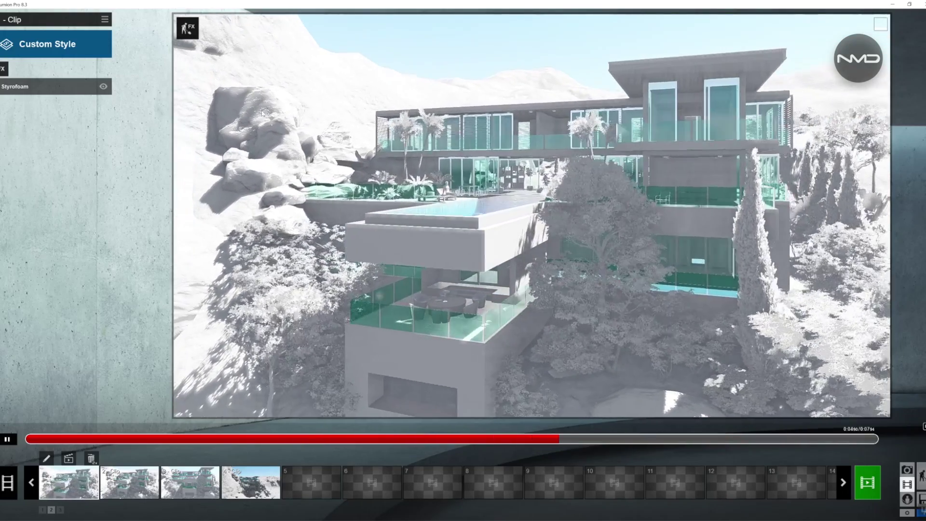
{"action": "left_click", "coordinate": [8, 439]}
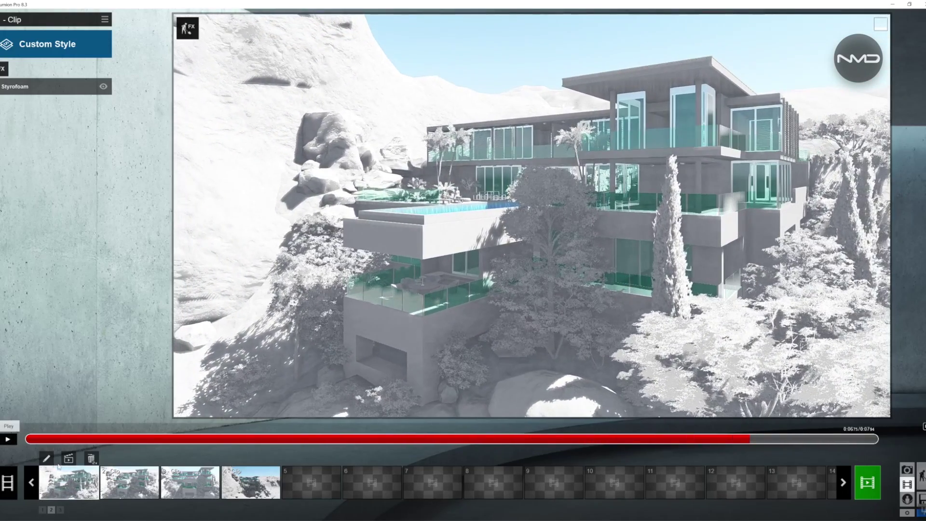
{"action": "left_click", "coordinate": [131, 491]}
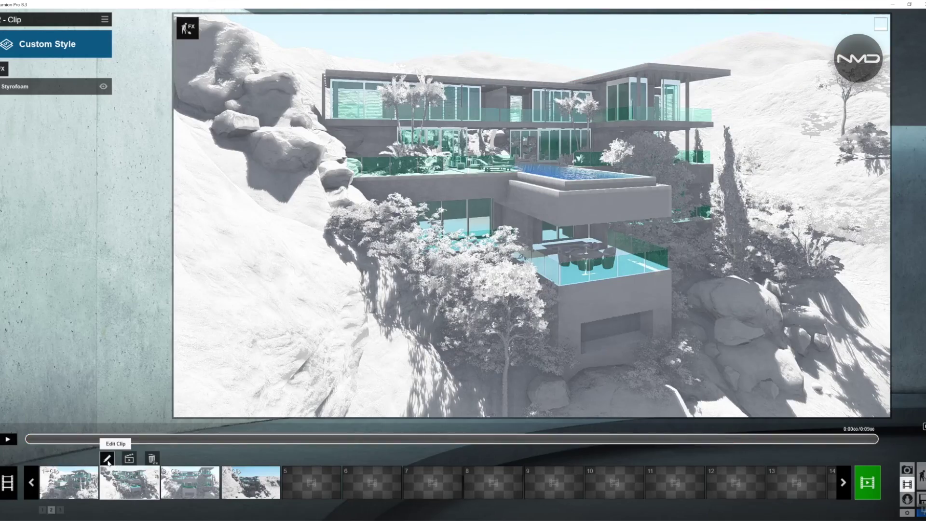
{"action": "left_click", "coordinate": [8, 440]}
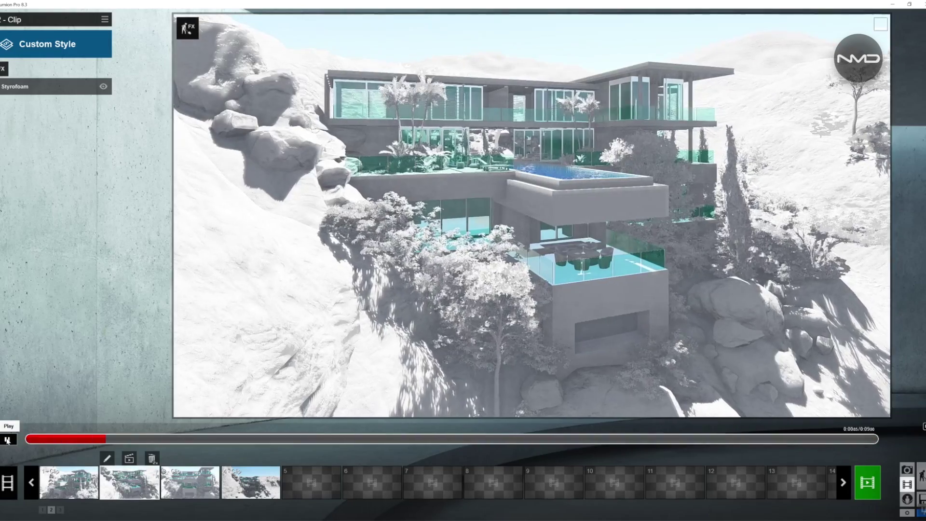
{"action": "left_click", "coordinate": [7, 440]}
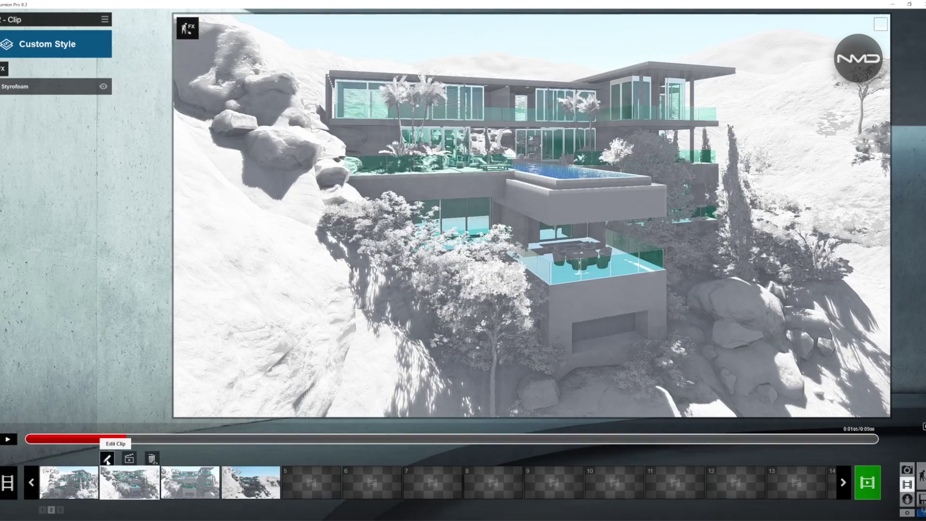
Open the second clip for editing, inspect its first, last and middle camera keyframes, and close the editor
{"action": "left_click", "coordinate": [107, 459]}
{"action": "left_click", "coordinate": [349, 497]}
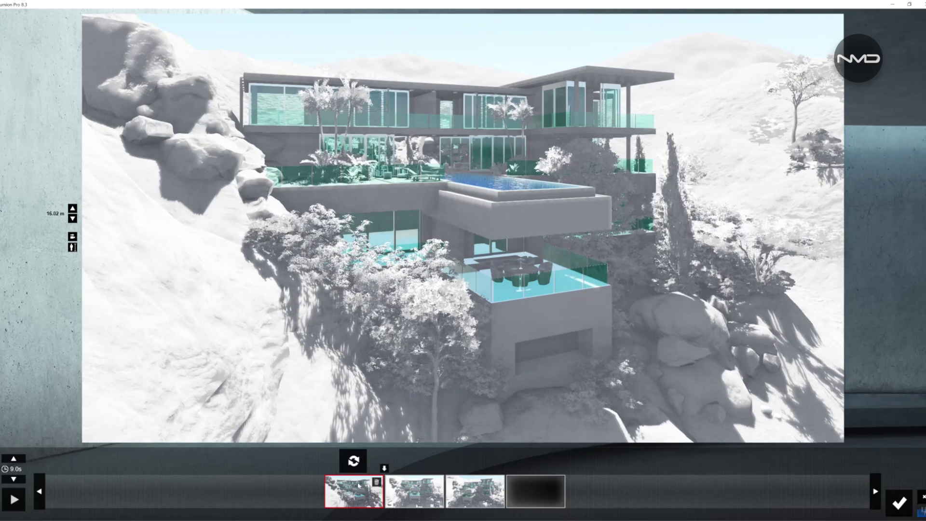
{"action": "left_click", "coordinate": [481, 499]}
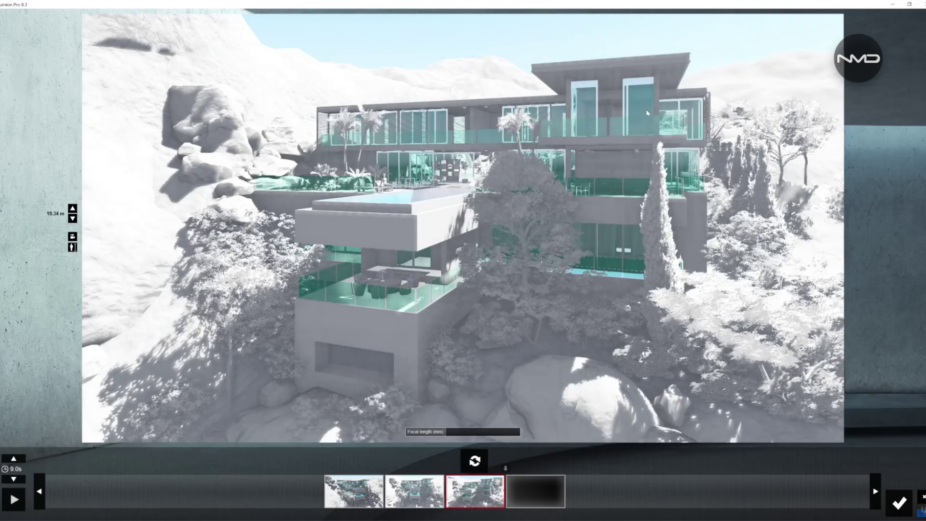
{"action": "left_click", "coordinate": [418, 495]}
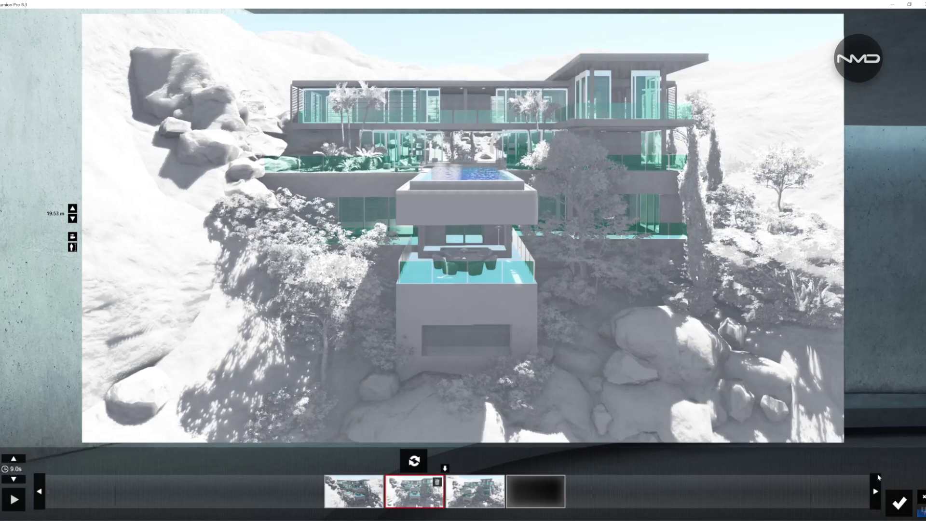
{"action": "left_click", "coordinate": [898, 502]}
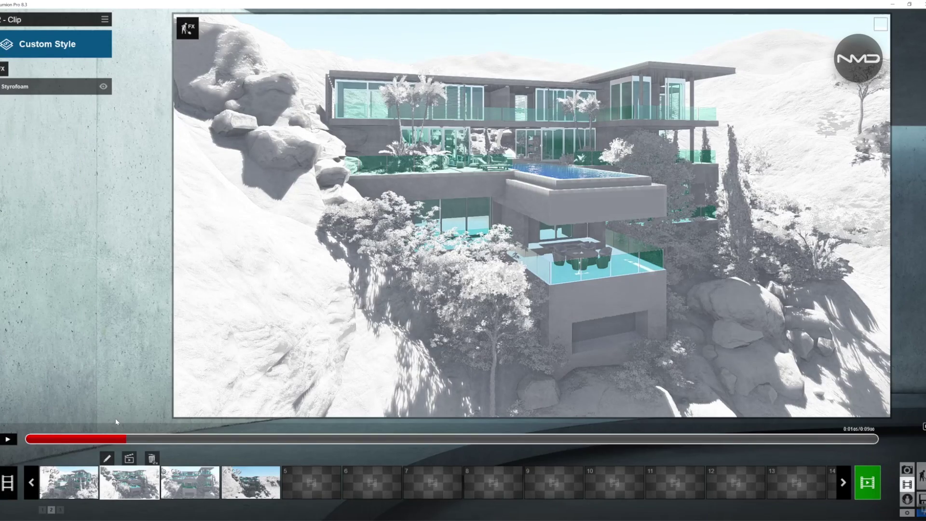
Play the third clip, pause it partway and open it for camera editing
{"action": "left_click", "coordinate": [10, 439]}
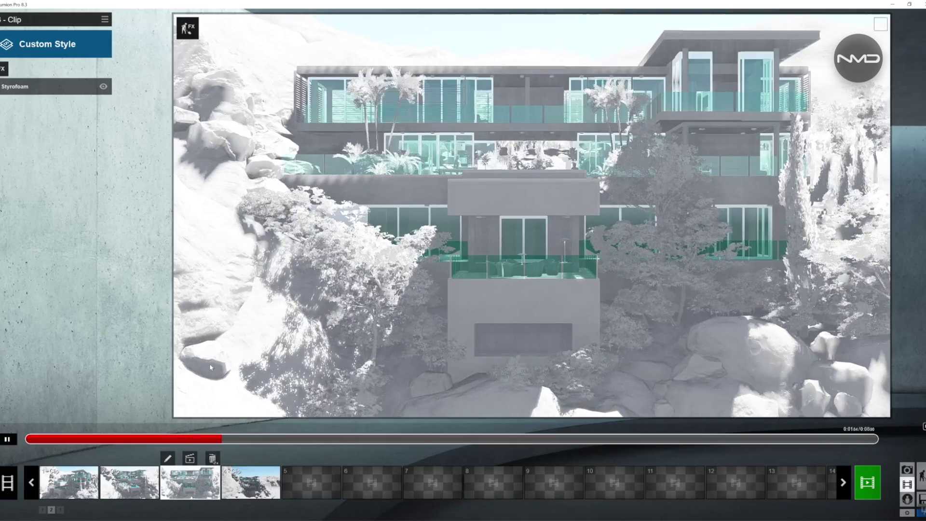
{"action": "left_click", "coordinate": [18, 437]}
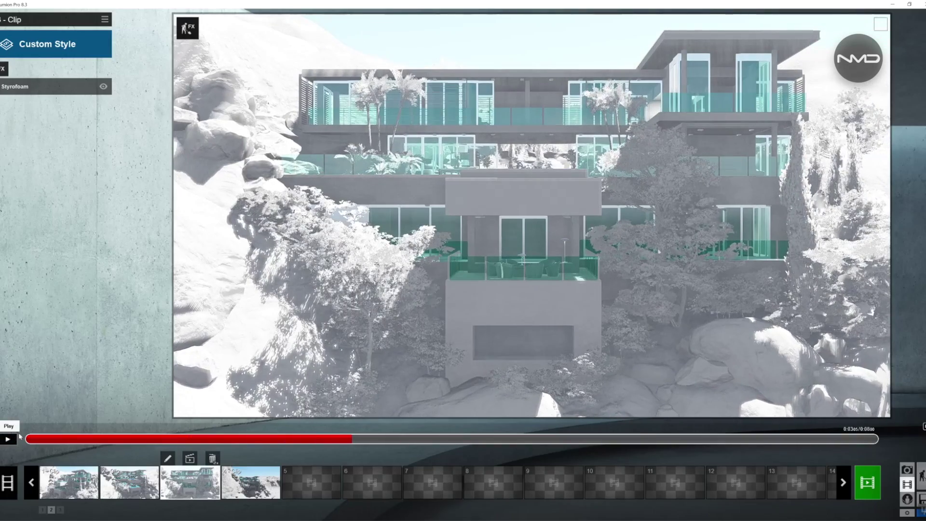
{"action": "left_click", "coordinate": [168, 459]}
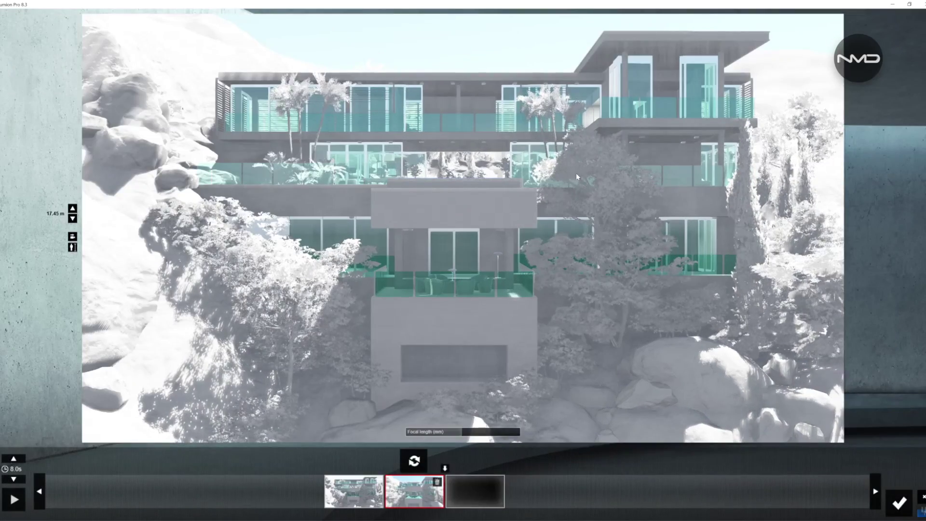
From the third clip's second keyframe, pull the camera straight back from the house until it is out over the water
{"action": "left_click", "coordinate": [413, 493]}
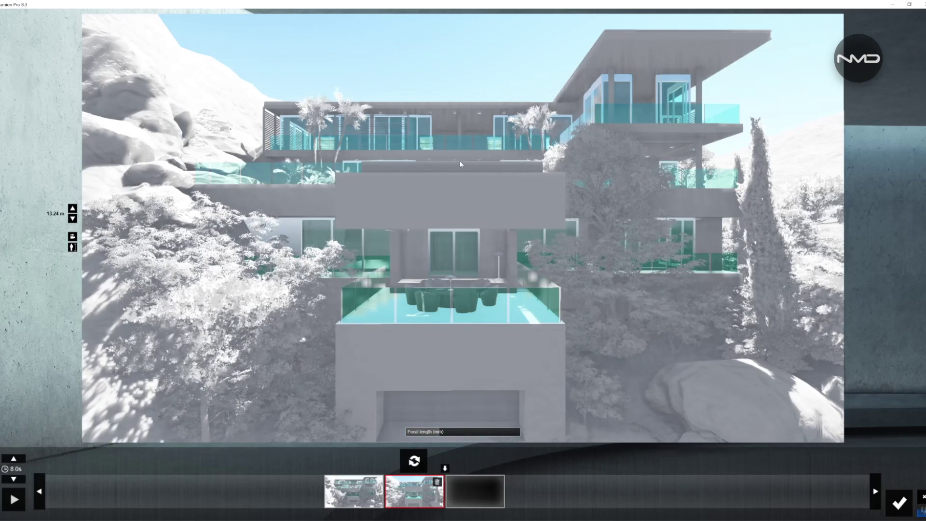
{"action": "scroll", "coordinate": [459, 161], "scroll_direction": "down", "scroll_amount": 2}
{"action": "scroll", "coordinate": [459, 161], "scroll_direction": "down", "scroll_amount": 5}
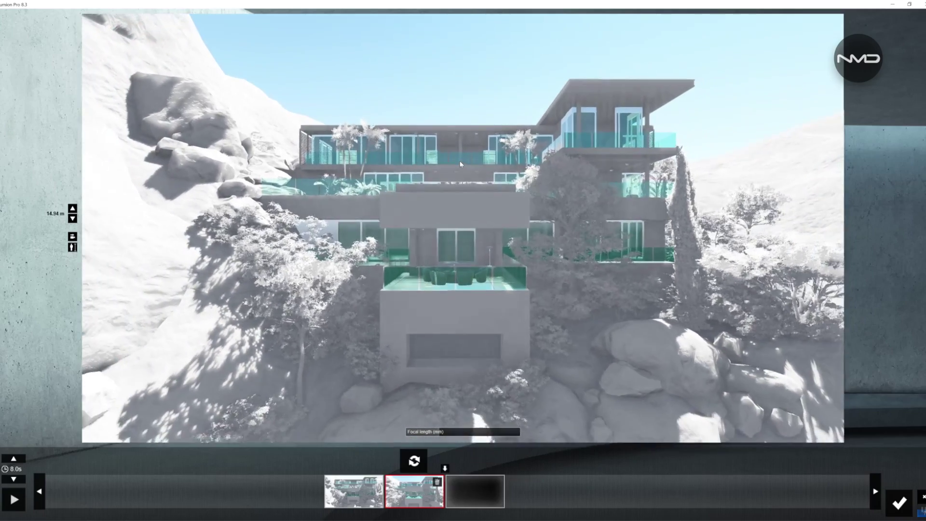
{"action": "scroll", "coordinate": [458, 161], "scroll_direction": "down", "scroll_amount": 3}
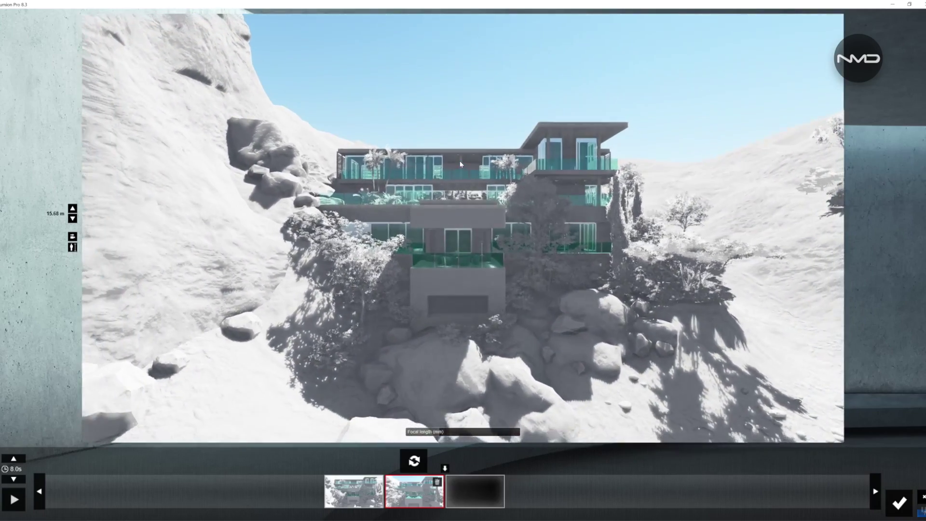
{"action": "scroll", "coordinate": [459, 161], "scroll_direction": "down", "scroll_amount": 5}
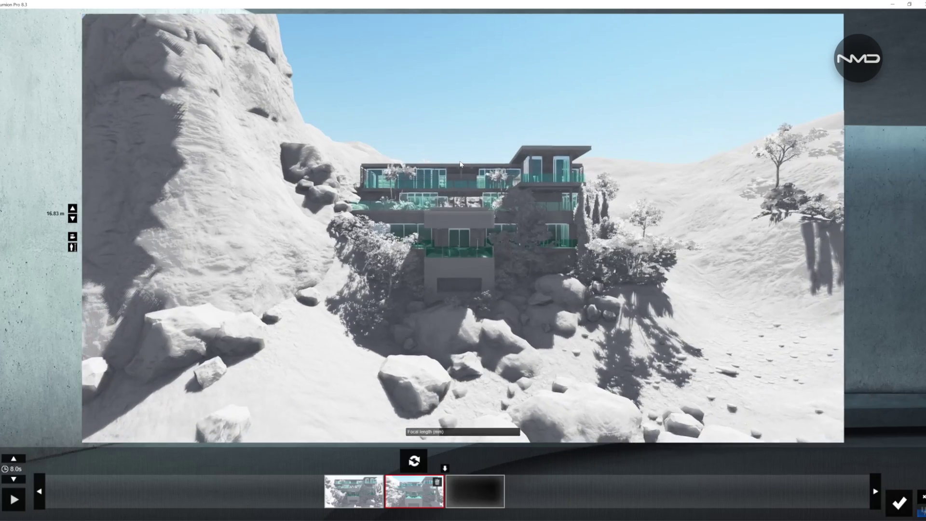
{"action": "scroll", "coordinate": [459, 161], "scroll_direction": "down", "scroll_amount": 3}
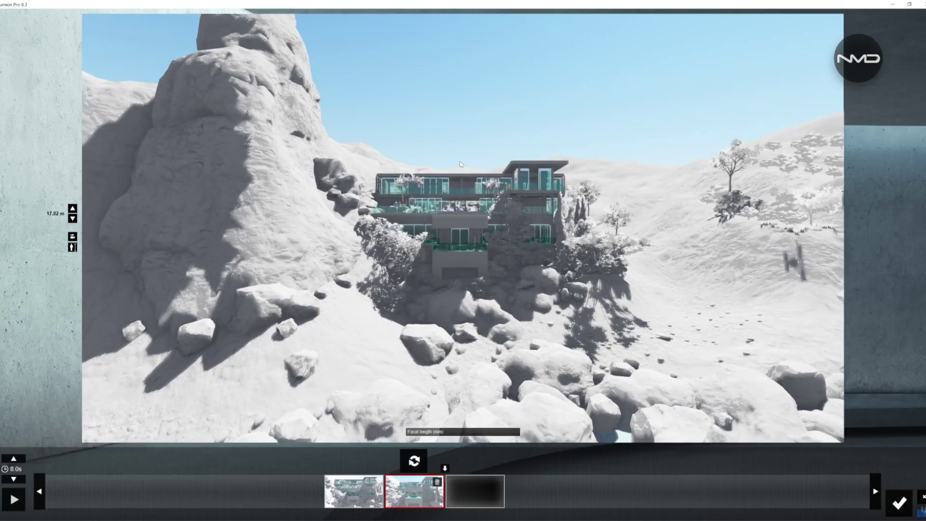
{"action": "scroll", "coordinate": [400, 192], "scroll_direction": "down", "scroll_amount": 3}
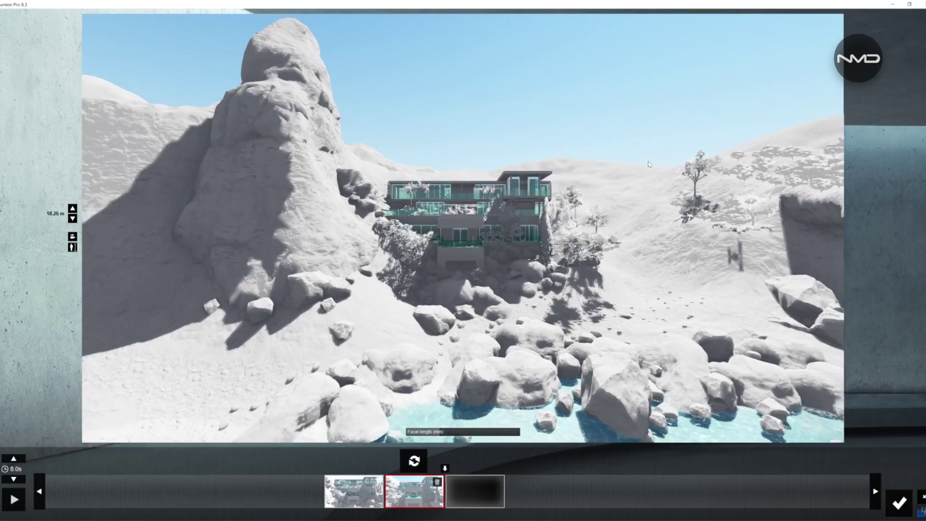
{"action": "scroll", "coordinate": [288, 303], "scroll_direction": "down", "scroll_amount": 3}
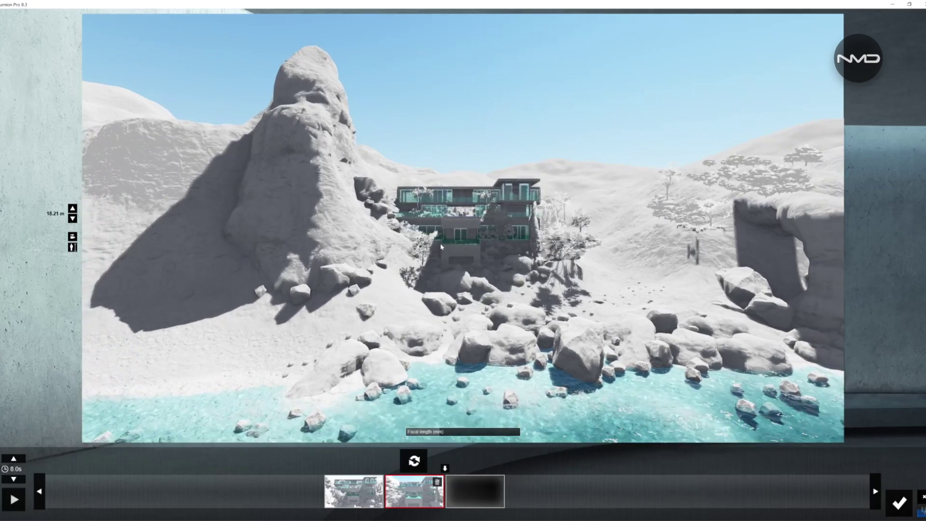
{"action": "scroll", "coordinate": [436, 315], "scroll_direction": "down", "scroll_amount": 2}
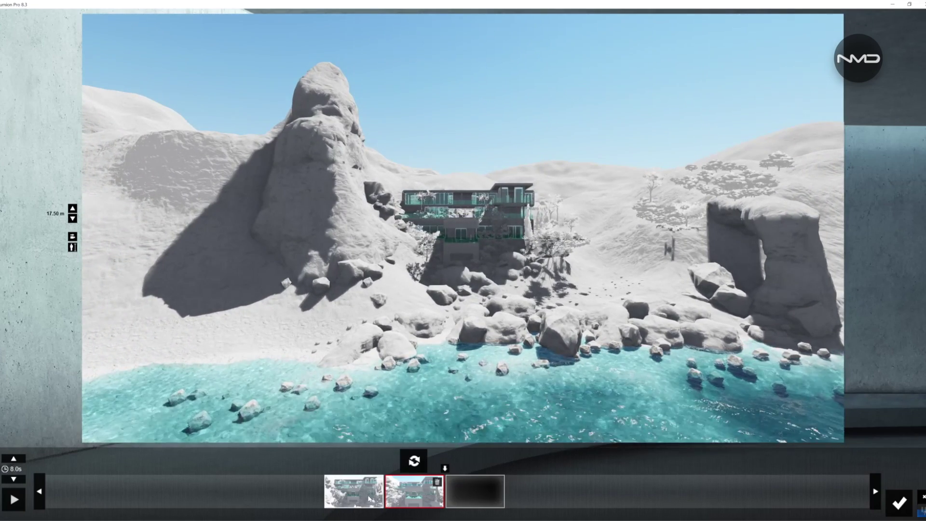
Increase the camera's focal length until the distant house fills the frame again
{"action": "mouse_move", "coordinate": [446, 433]}
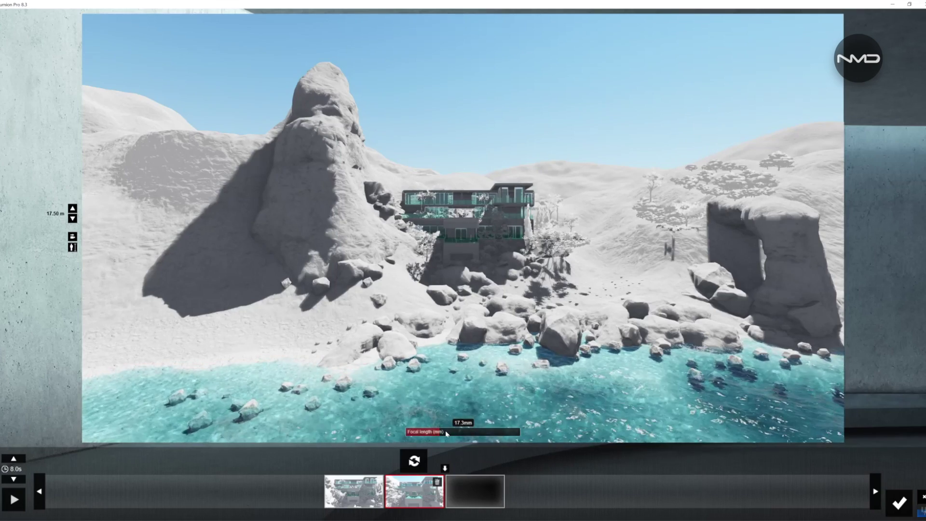
{"action": "scroll", "coordinate": [445, 432], "scroll_direction": "up", "scroll_amount": 3}
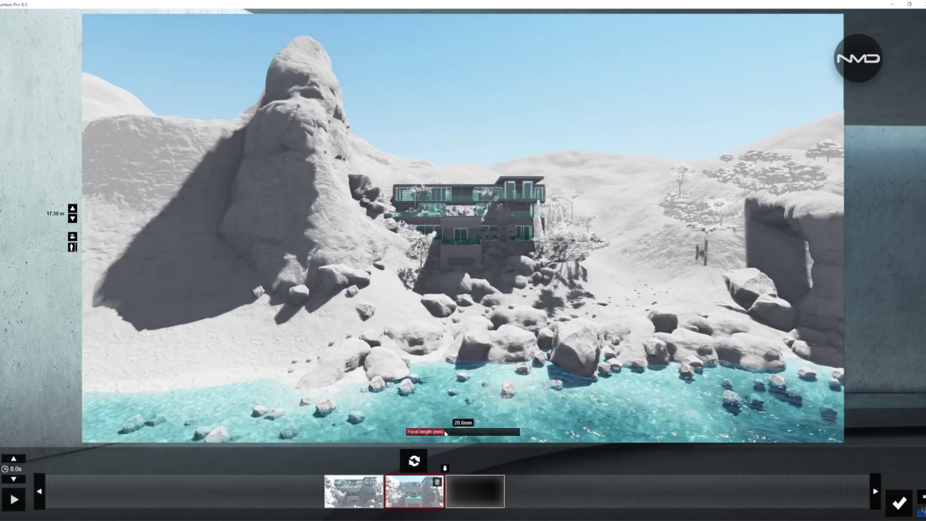
{"action": "left_click_drag", "start_coordinate": [444, 432], "coordinate": [475, 436]}
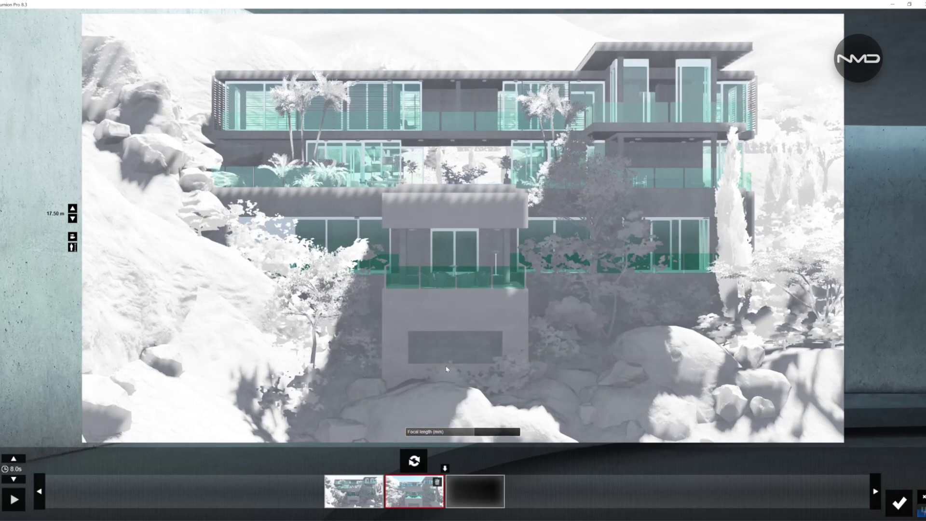
Compare the third clip's first and second camera keyframes, close the editor and play the clip
{"action": "left_click", "coordinate": [354, 493]}
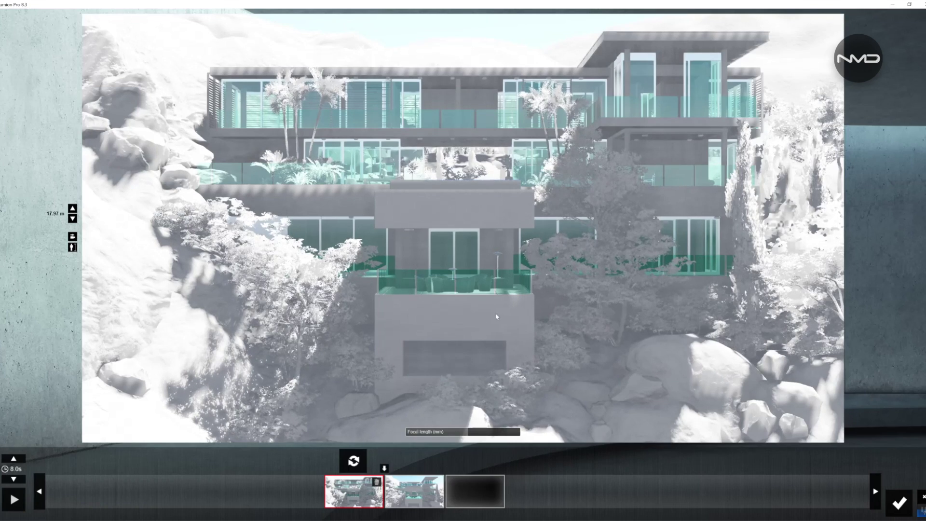
{"action": "left_click", "coordinate": [427, 493]}
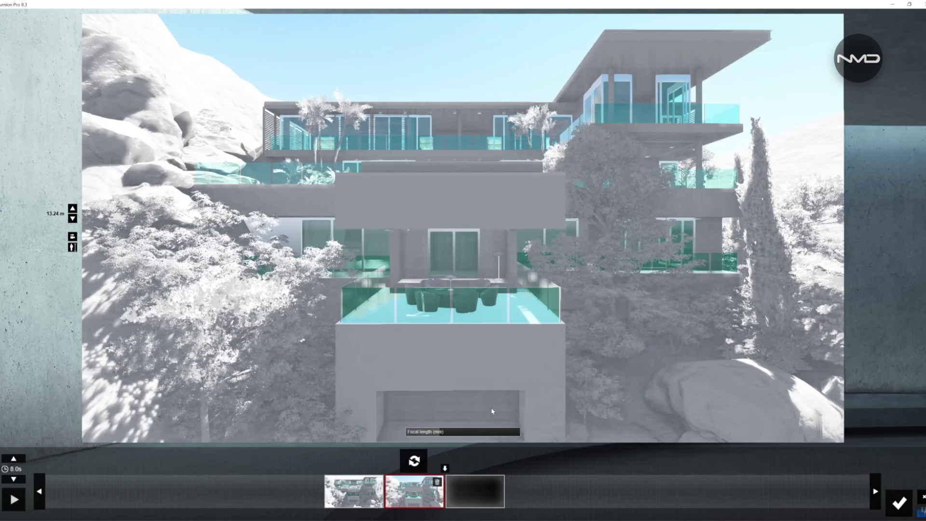
{"action": "left_click", "coordinate": [369, 499]}
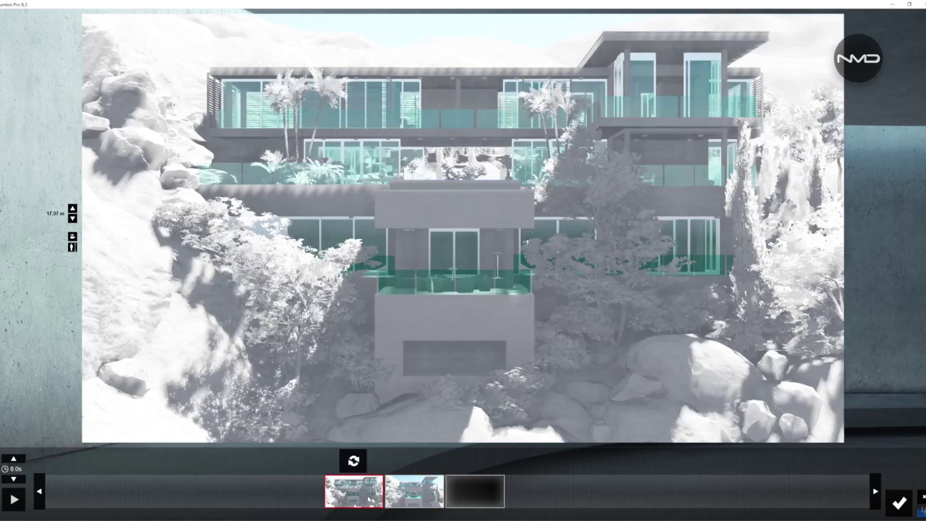
{"action": "left_click", "coordinate": [416, 496]}
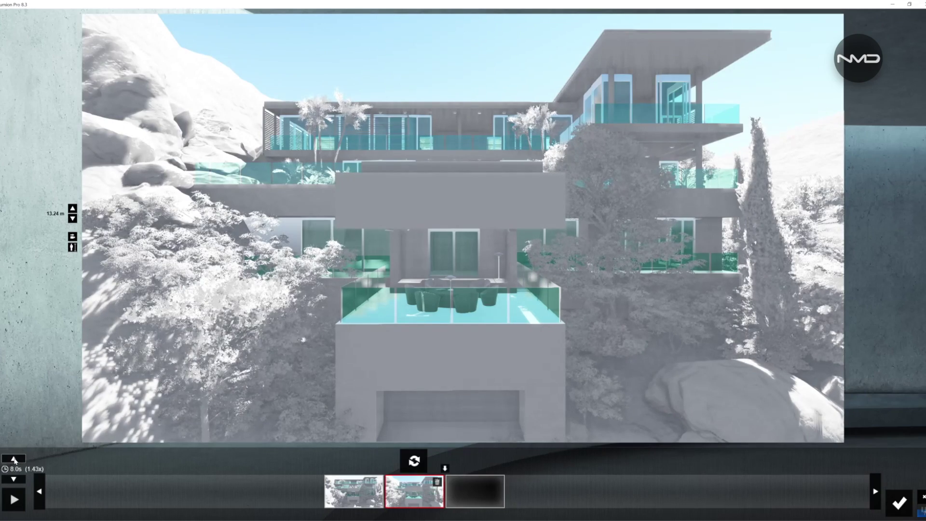
{"action": "left_click", "coordinate": [899, 503]}
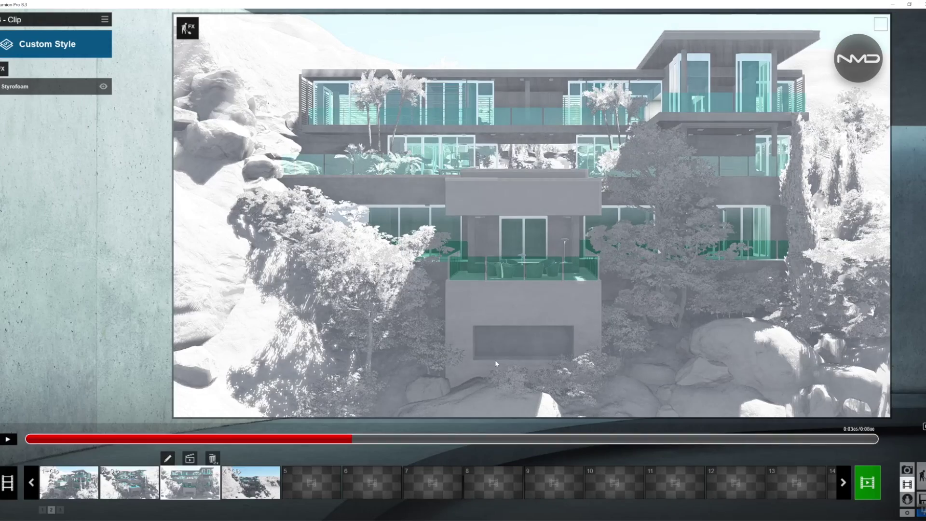
{"action": "left_click", "coordinate": [7, 439]}
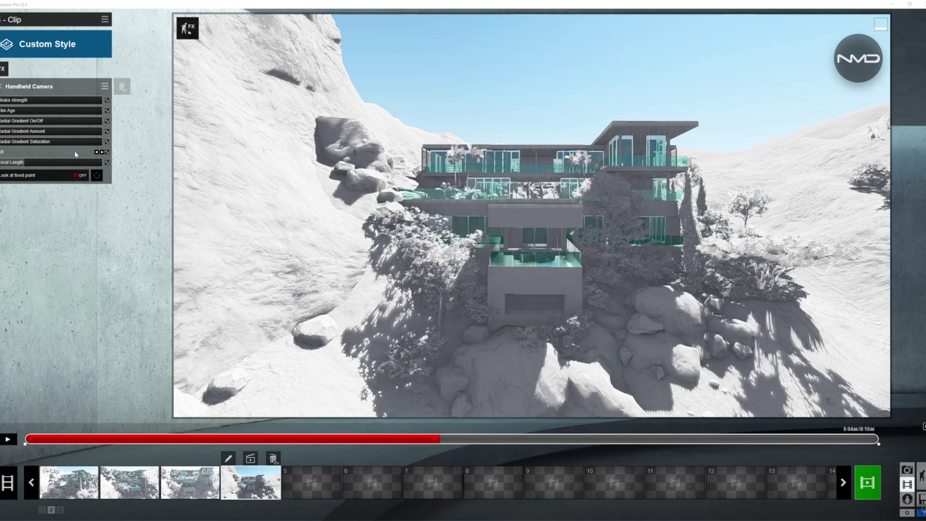
Open the Handheld Camera effect for the fourth clip, rewind the clip to its start and play it
{"action": "left_click", "coordinate": [2, 70]}
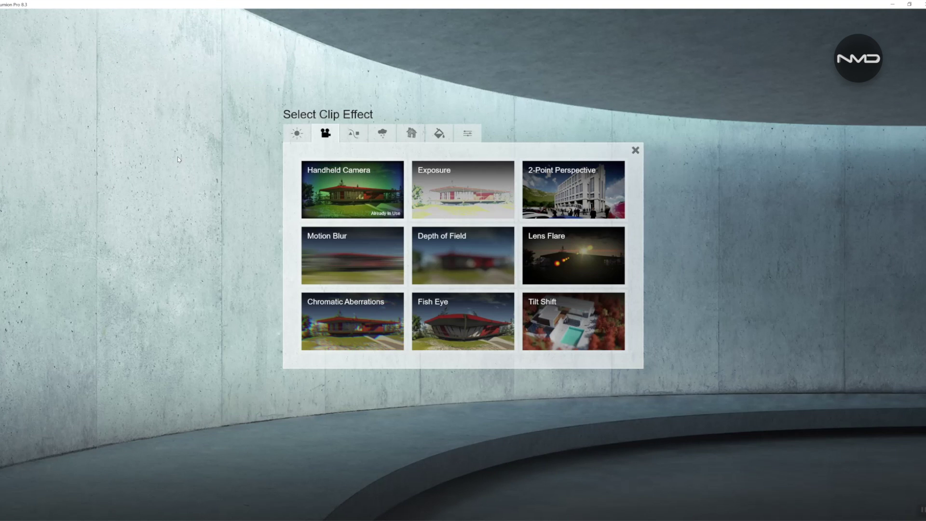
{"action": "left_click", "coordinate": [357, 193]}
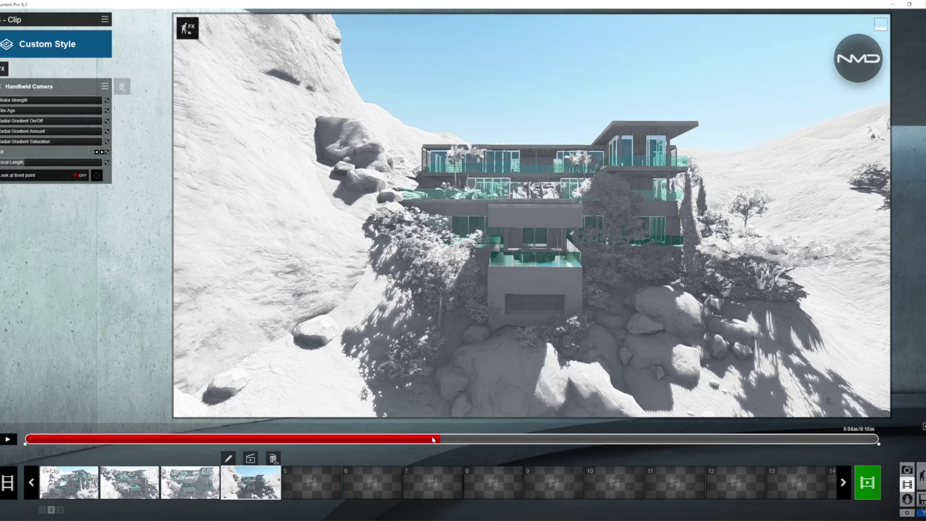
{"action": "left_click_drag", "start_coordinate": [432, 440], "coordinate": [3, 446]}
{"action": "left_click", "coordinate": [8, 439]}
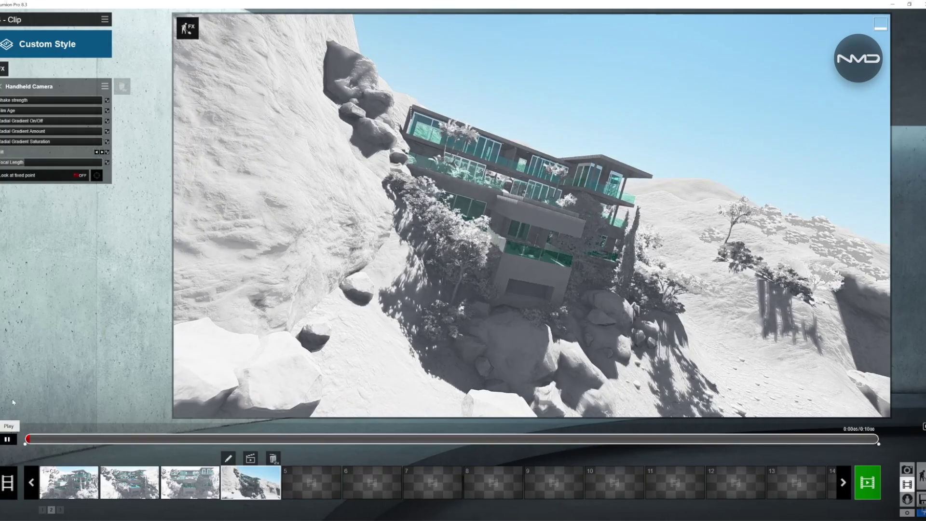